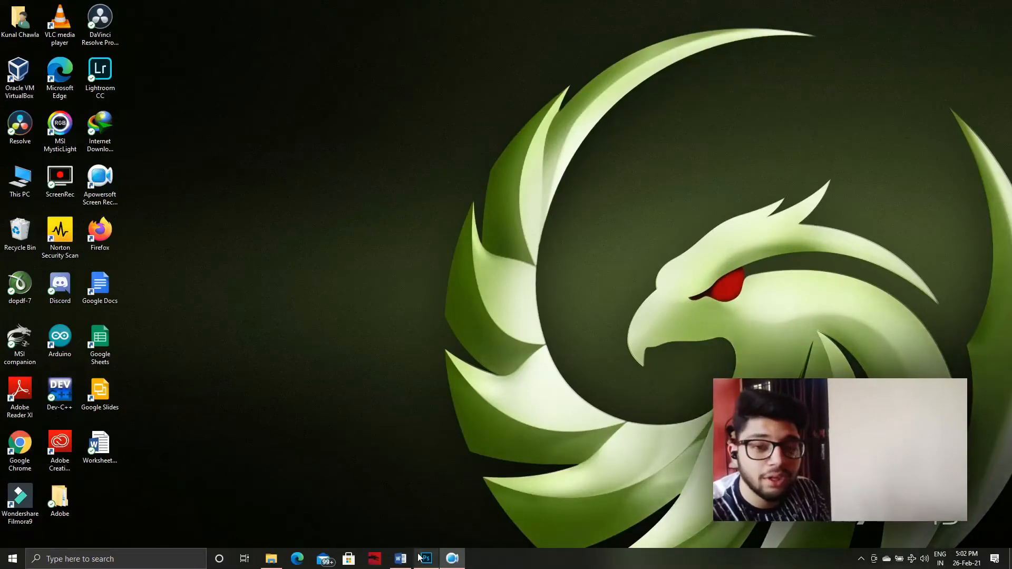
- Switch to Photoshop and start a Pen tool path down the outer edge of the striped sleeve beside the chairs
left_click(425, 522)
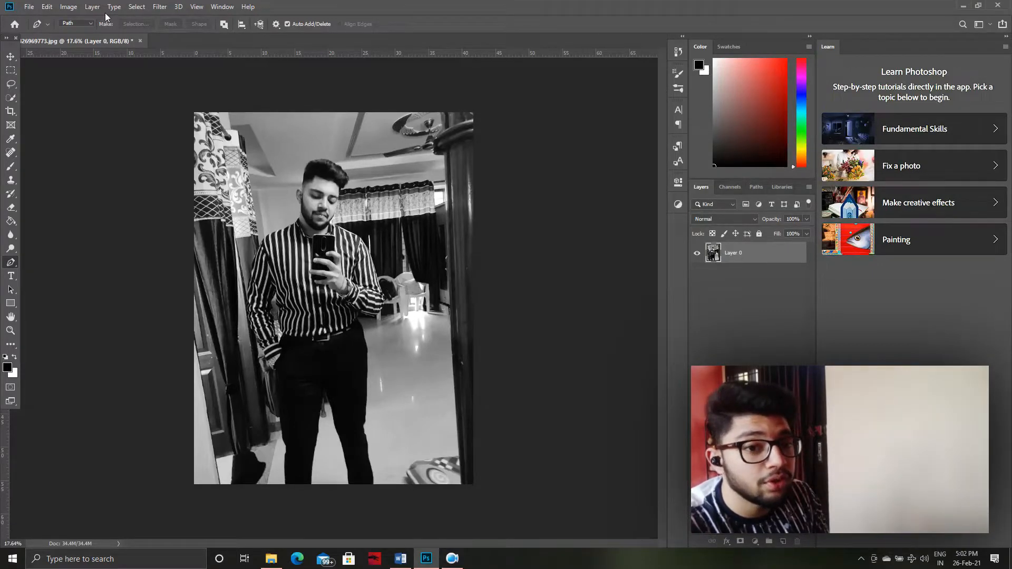
left_click(11, 57)
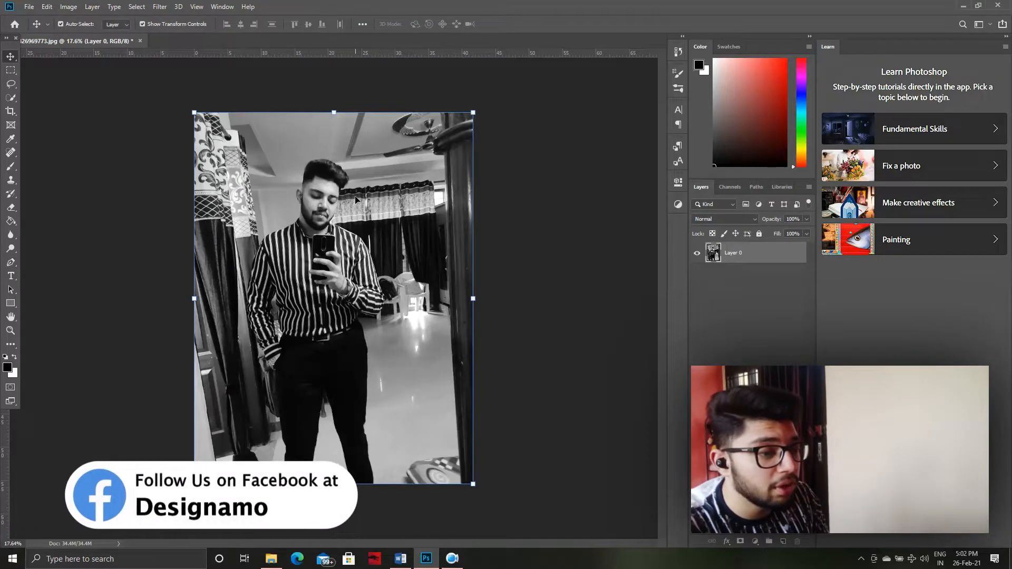
scroll(356, 199, "up", 6)
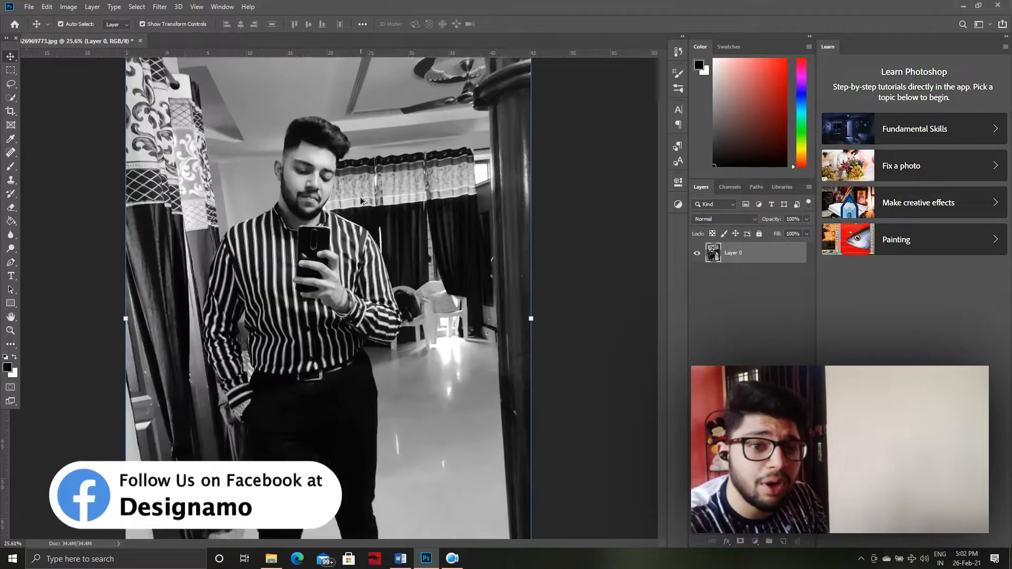
scroll(452, 236, "up", 1)
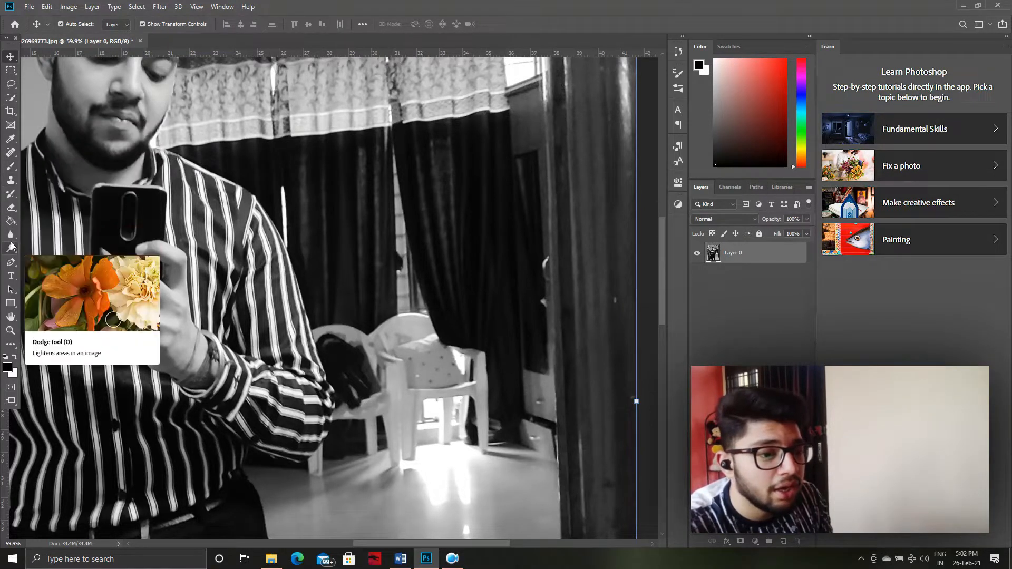
left_click(10, 266)
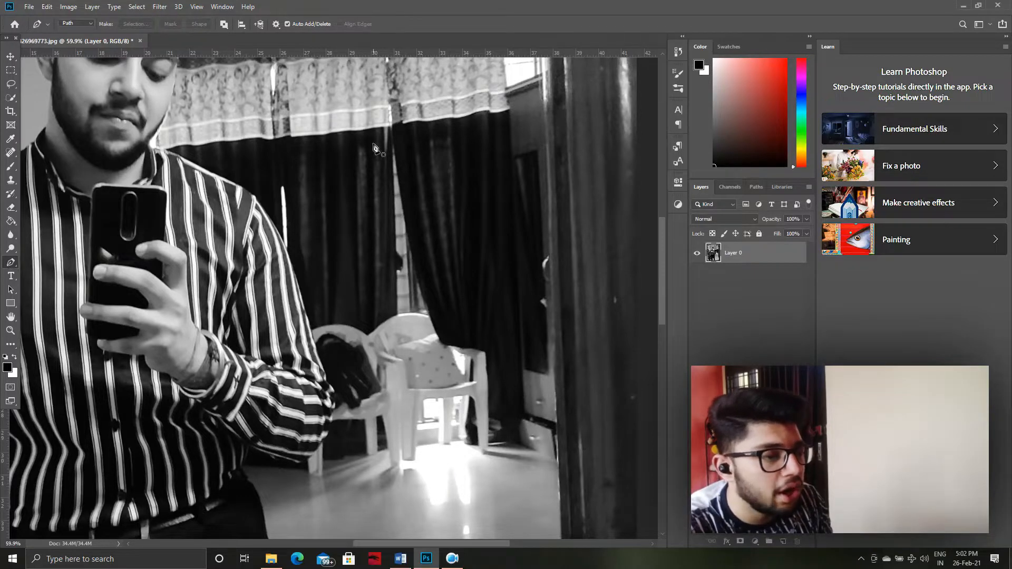
scroll(378, 205, "up", 2)
scroll(377, 205, "down", 1)
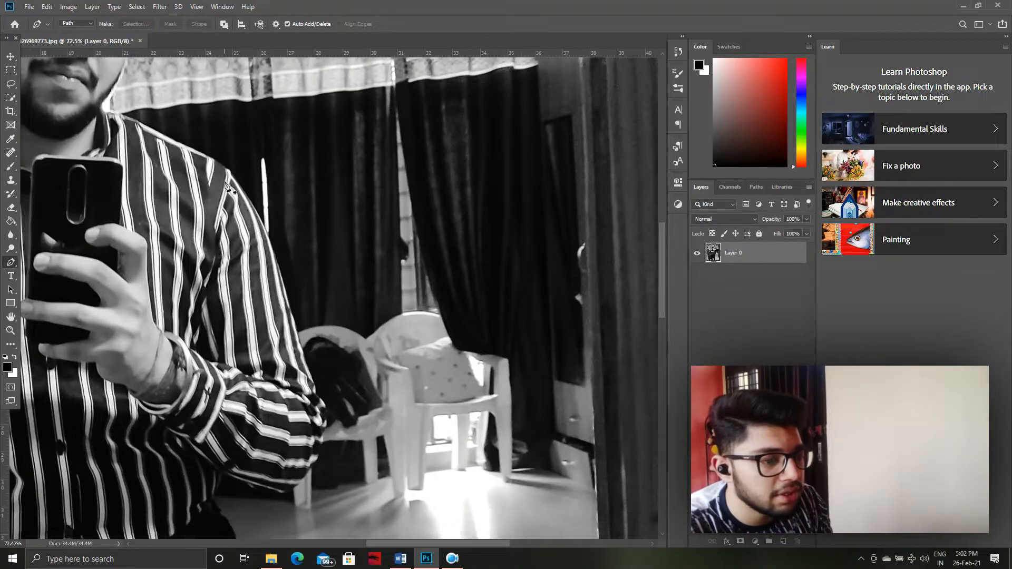
left_click(293, 310)
left_click(305, 361)
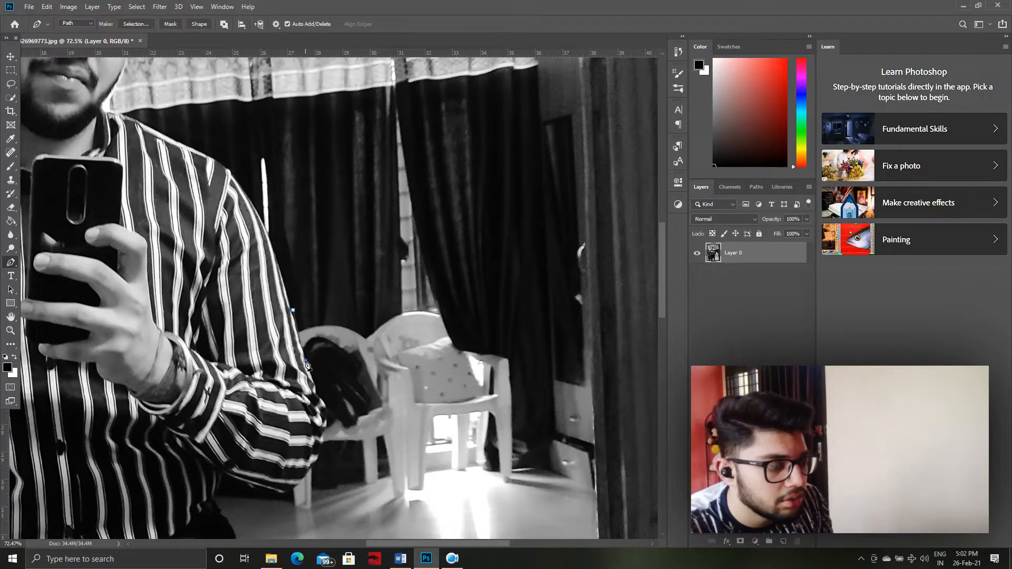
left_click(324, 405)
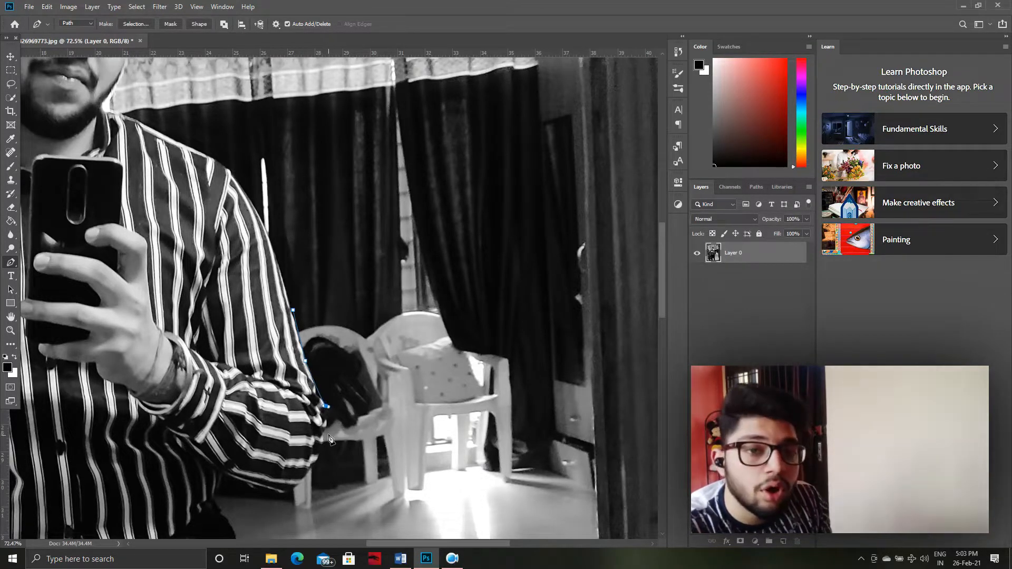
- Continue the path around the elbow and across the floor just below the chairs, through the bright reflections
scroll(322, 455, "up", 2)
left_click_drag(320, 459, 306, 474)
scroll(306, 474, "down", 3)
left_click_drag(274, 418, 527, 416)
left_click_drag(527, 411, 576, 418)
key("ctrl+z")
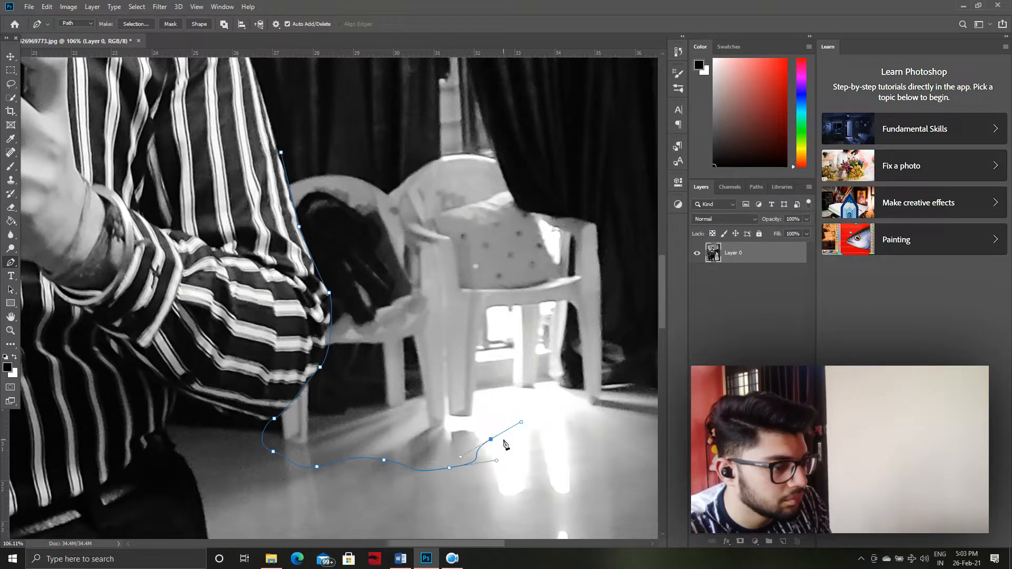
left_click_drag(525, 446, 543, 447)
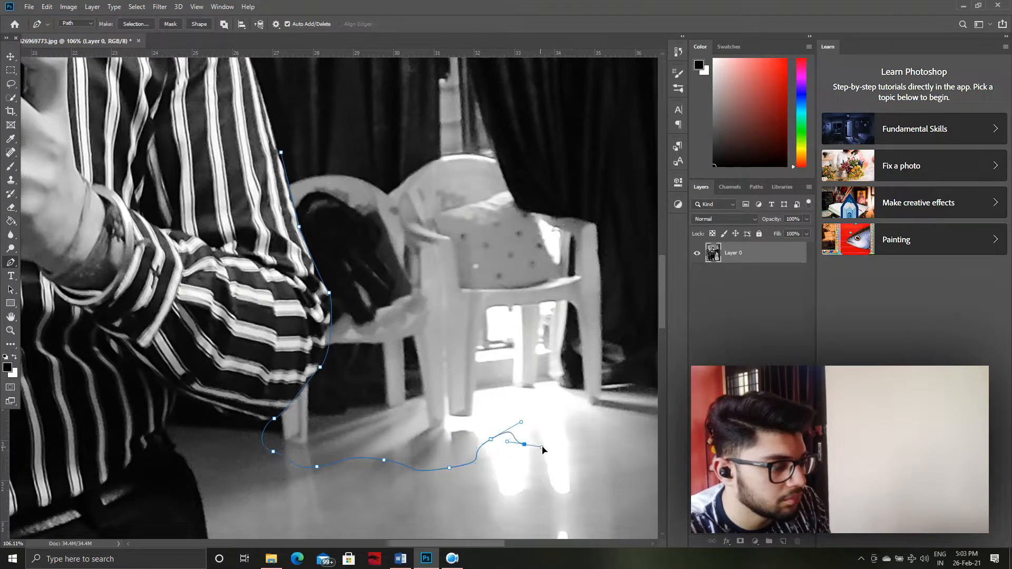
left_click_drag(390, 543, 446, 541)
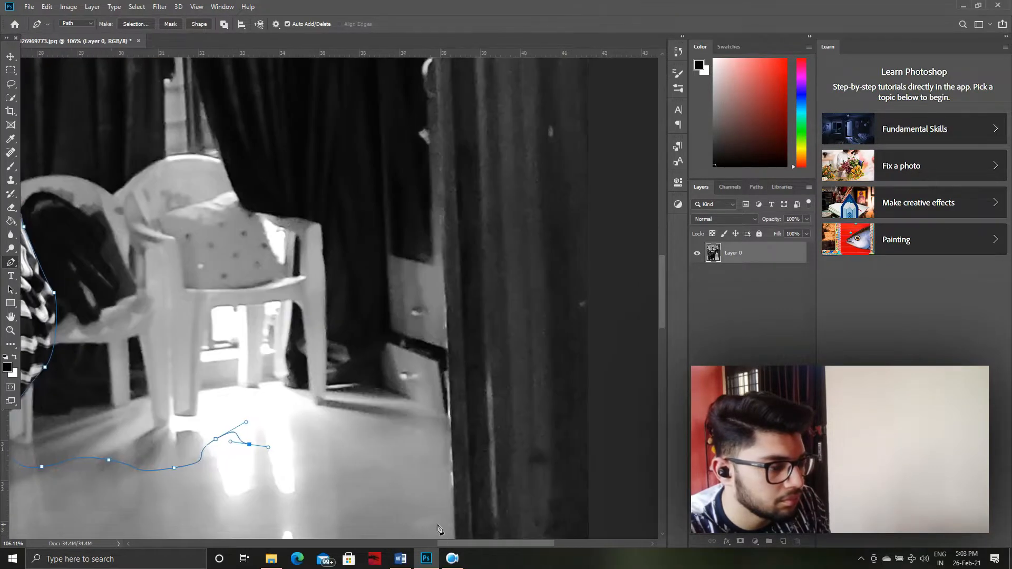
left_click_drag(297, 438, 304, 434)
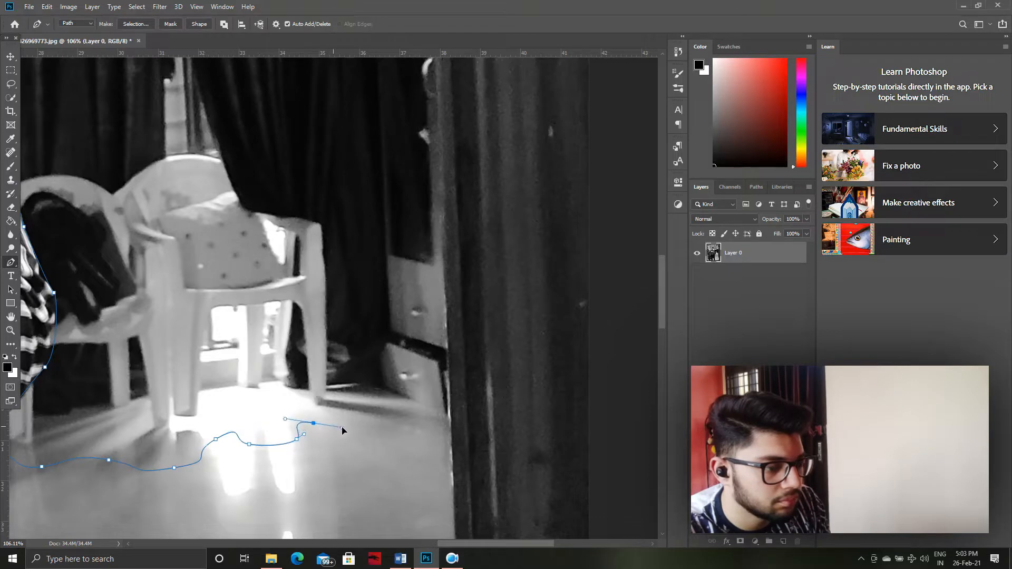
- Extend the path up along the dark curtain beyond the chairs to the patterned valance above the curtain gap
left_click_drag(347, 409, 355, 384)
left_click_drag(352, 336, 330, 210)
left_click_drag(301, 161, 238, 84)
scroll(227, 105, "up", 2)
scroll(228, 108, "up", 1)
scroll(239, 84, "up", 4)
scroll(194, 138, "up", 2)
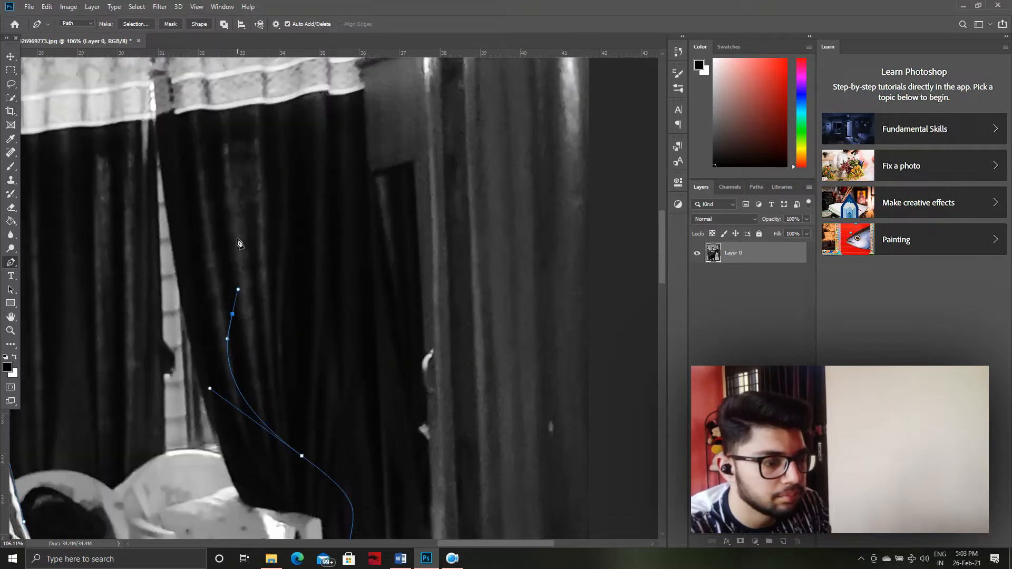
left_click_drag(227, 231, 196, 152)
left_click_drag(183, 139, 169, 112)
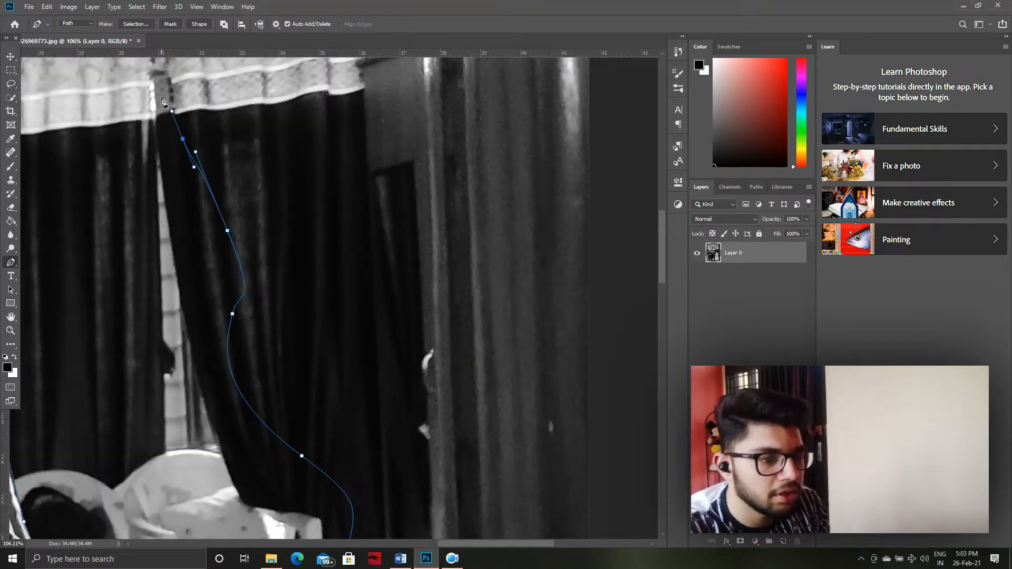
left_click(159, 90)
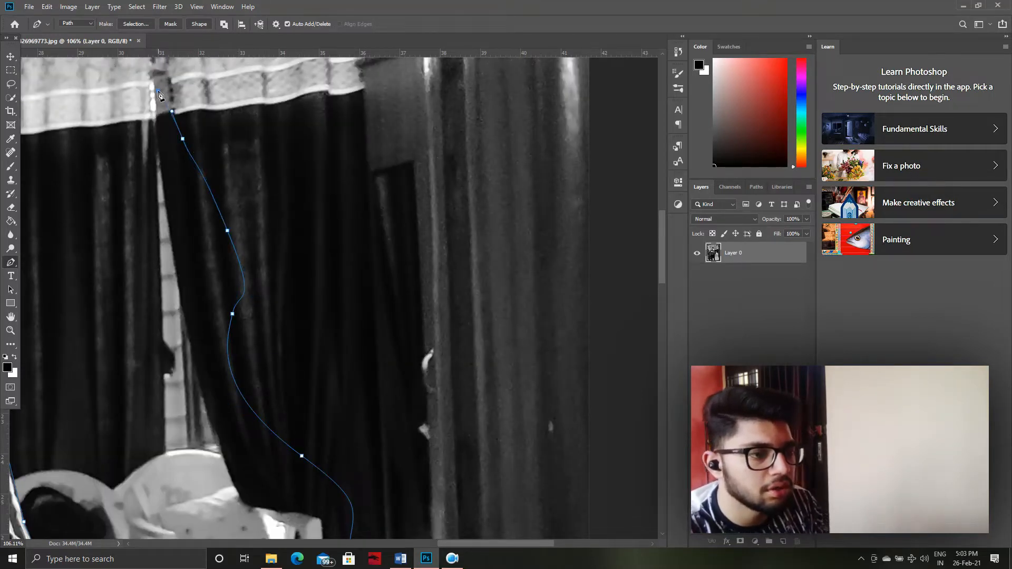
- Bring the path down the curtain between the gap and the man, closing it at its starting point on the sleeve
scroll(143, 111, "down", 1)
left_click_drag(143, 92, 130, 130)
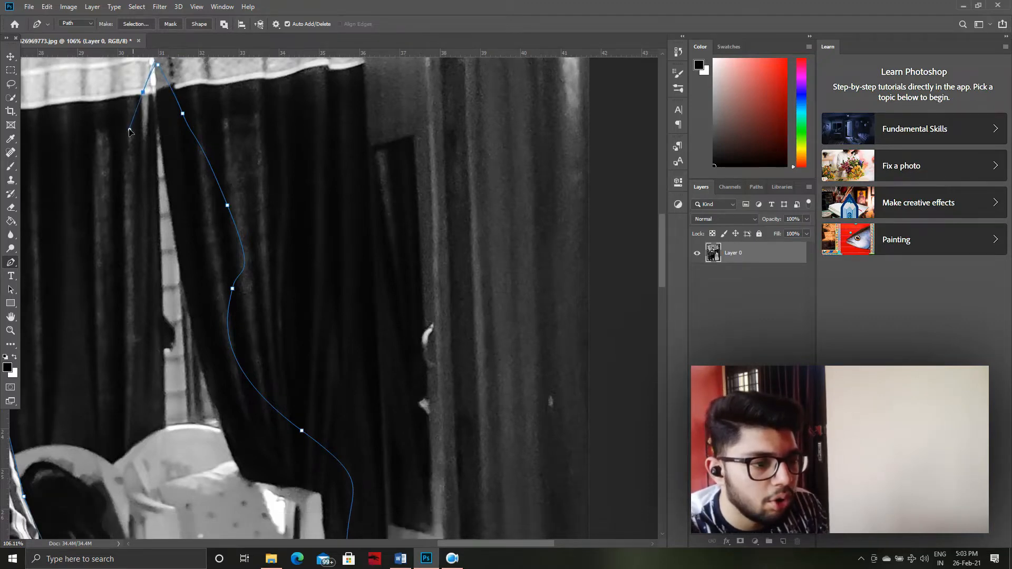
scroll(127, 143, "down", 1)
left_click_drag(119, 182, 99, 251)
scroll(72, 300, "down", 1)
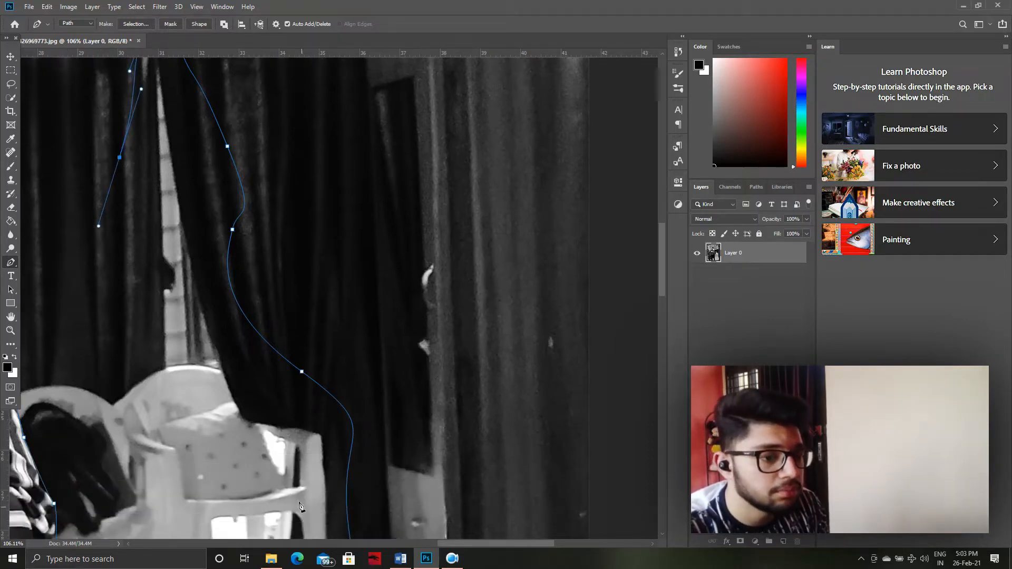
left_click_drag(436, 549, 392, 540)
left_click_drag(386, 233, 357, 282)
left_click_drag(340, 315, 316, 365)
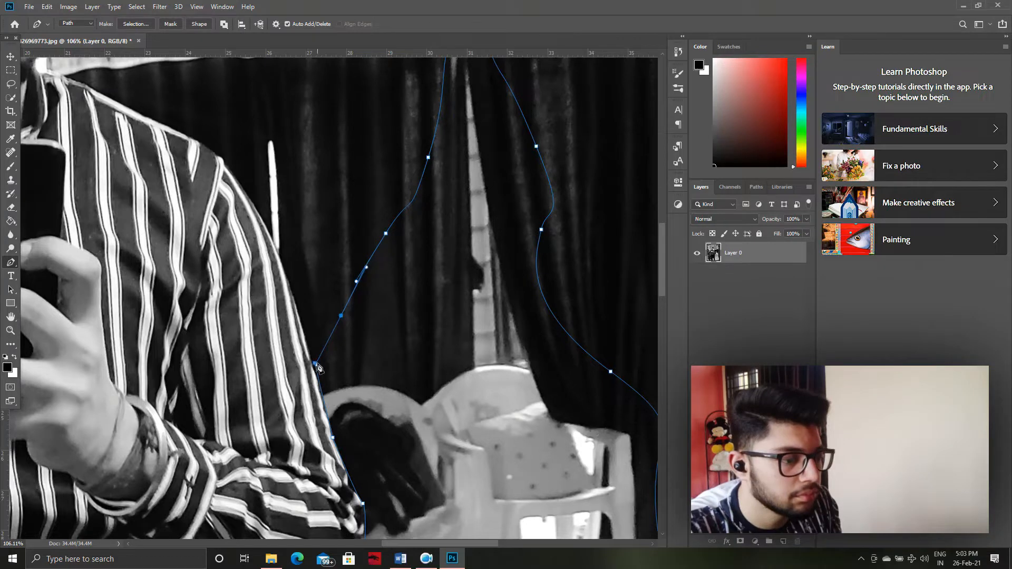
left_click(316, 363)
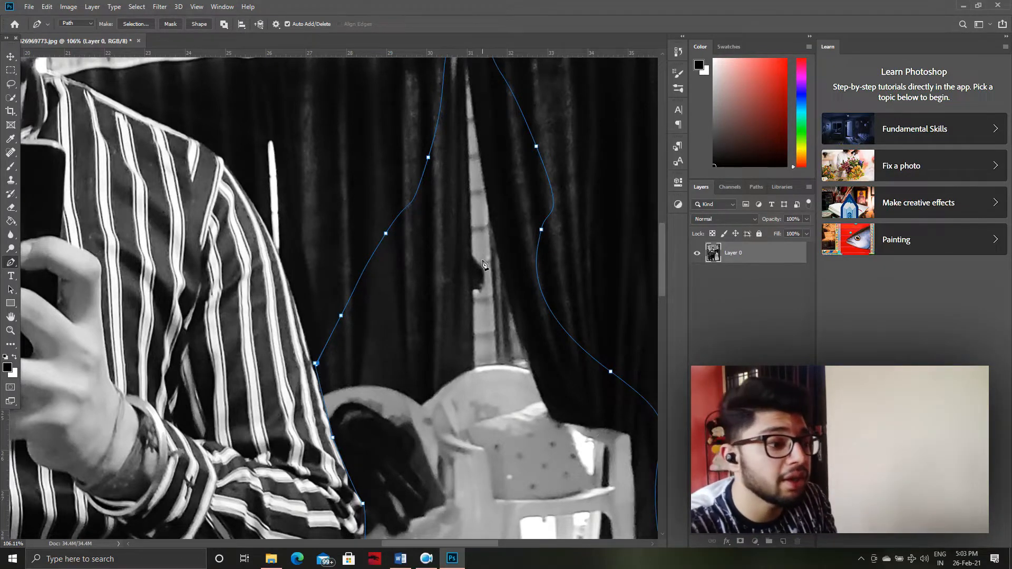
- Convert the closed path into a new anti-aliased selection with a feather radius of 4 pixels
right_click(464, 285)
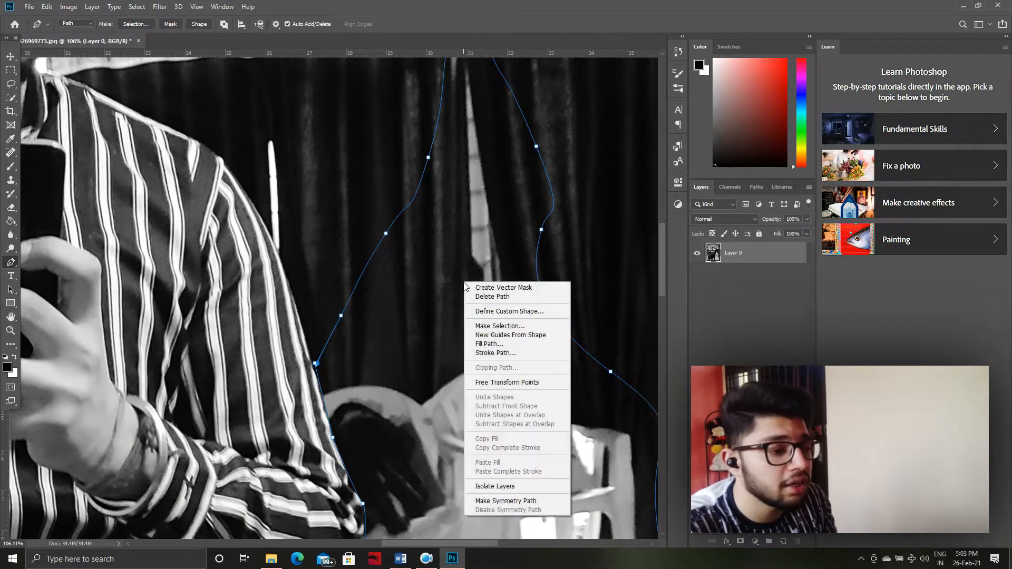
left_click(493, 326)
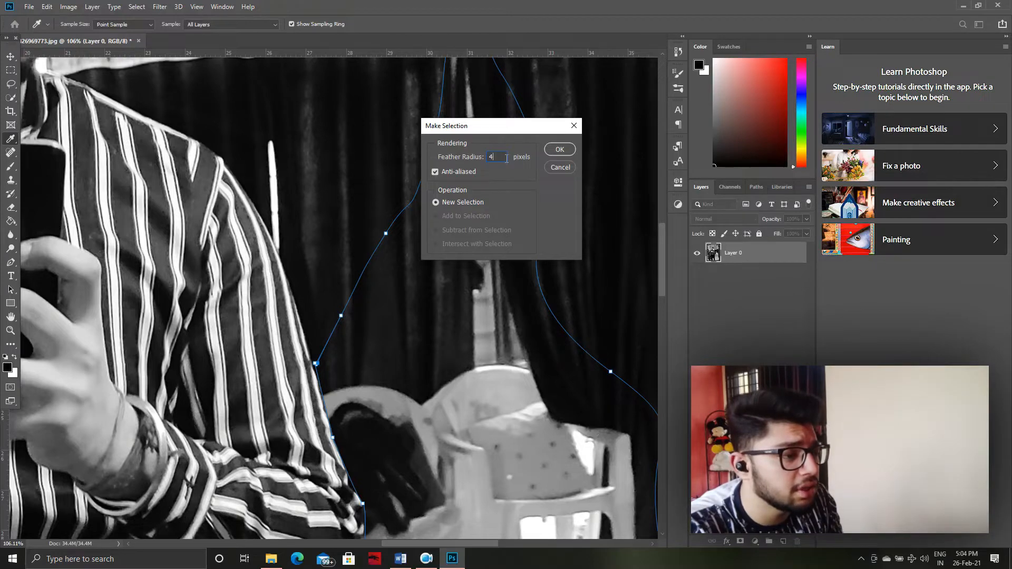
left_click(558, 148)
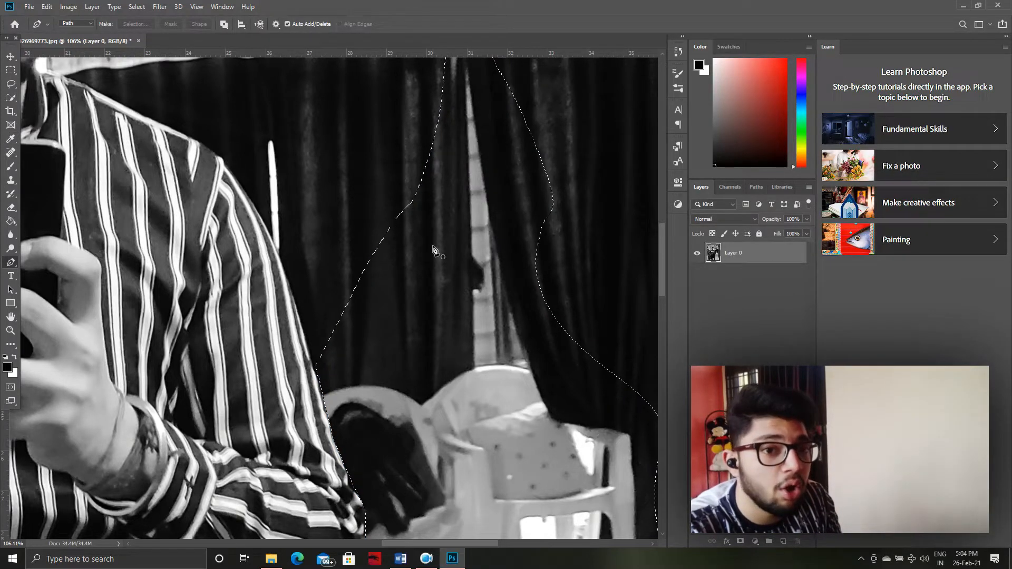
- Use the Clone Stamp tool to paint sampled dark curtain over the chair legs and bright floor inside the selection
scroll(433, 250, "down", 5)
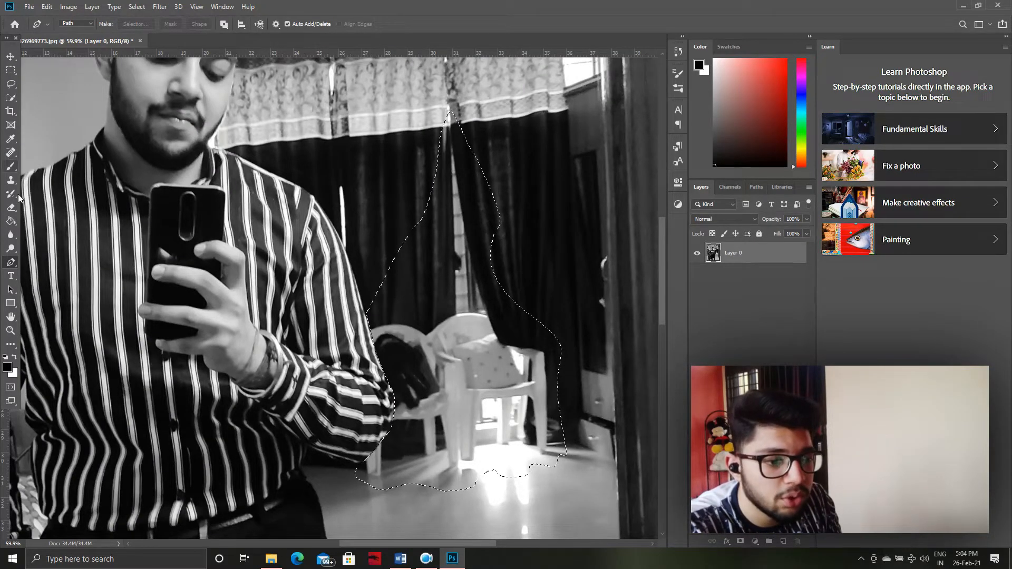
left_click(11, 181)
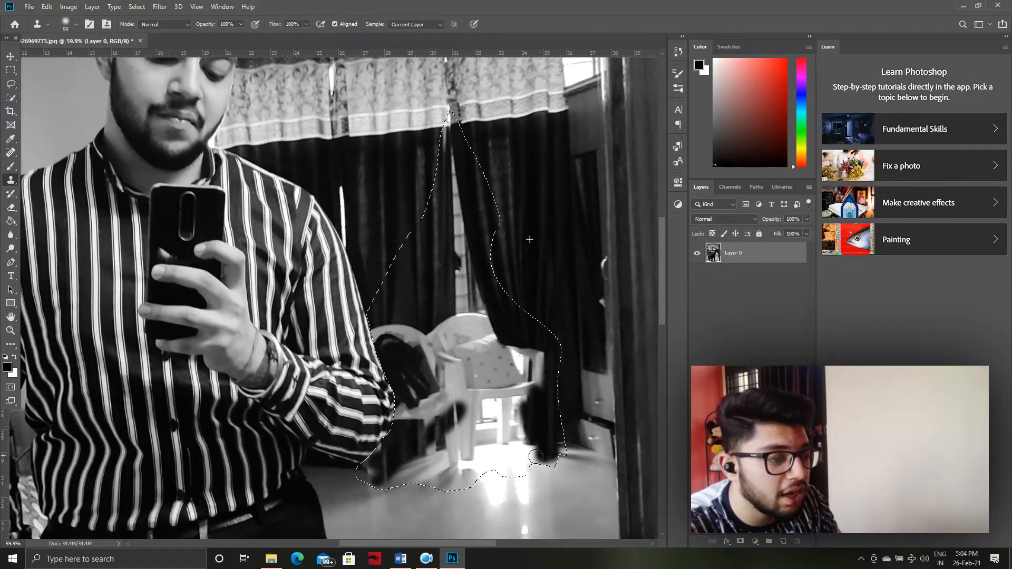
left_click(551, 394, "alt")
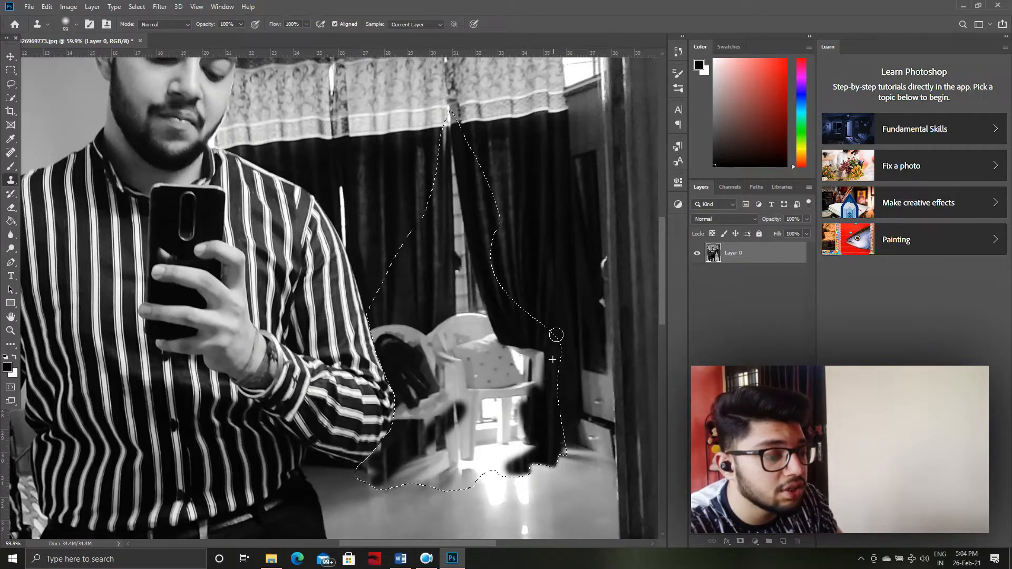
left_click(538, 192, "alt")
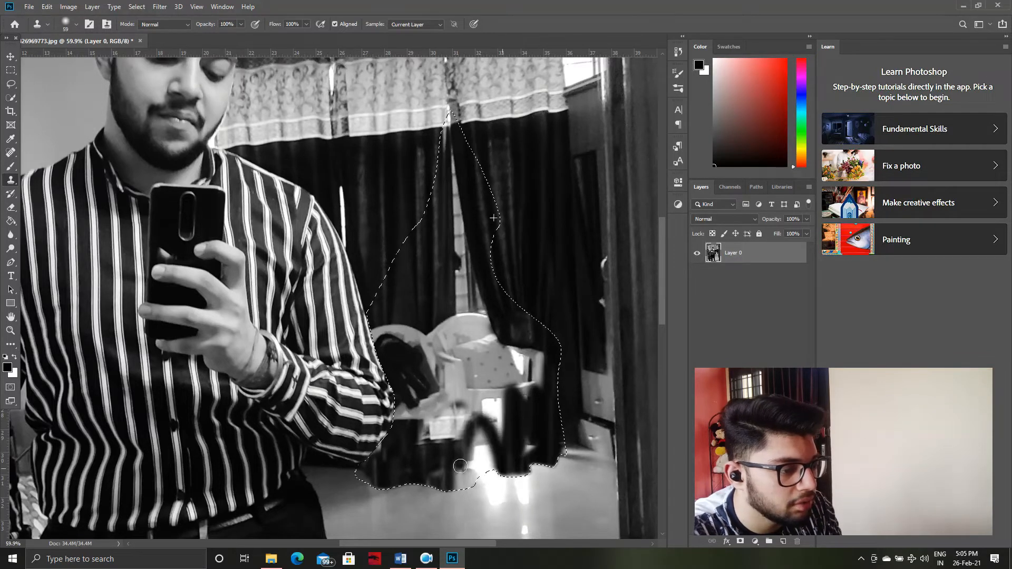
mouse_move(460, 466)
left_mouse_down()
mouse_move(519, 451)
mouse_move(502, 432)
mouse_move(532, 433)
mouse_move(506, 460)
mouse_move(506, 451)
mouse_move(493, 456)
mouse_move(495, 464)
mouse_move(467, 483)
left_mouse_up()
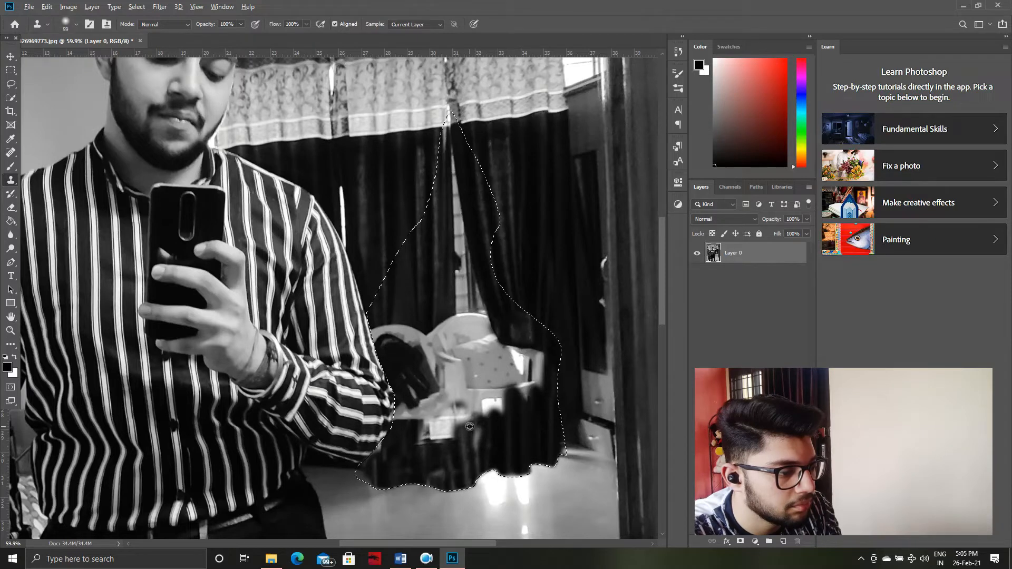
- Clone dark curtain texture over the cushioned chair and the bright gap between the curtains inside the selection
left_click(385, 195, "alt")
mouse_move(444, 436)
left_mouse_down()
mouse_move(498, 408)
mouse_move(496, 398)
mouse_move(435, 424)
mouse_move(426, 417)
mouse_move(423, 453)
mouse_move(432, 437)
mouse_move(465, 463)
mouse_move(463, 432)
mouse_move(485, 415)
mouse_move(485, 455)
mouse_move(428, 468)
mouse_move(465, 475)
mouse_move(537, 446)
mouse_move(502, 427)
mouse_move(499, 399)
mouse_move(480, 439)
mouse_move(496, 408)
mouse_move(431, 471)
mouse_move(479, 442)
mouse_move(460, 476)
mouse_move(476, 444)
mouse_move(424, 470)
mouse_move(487, 416)
mouse_move(490, 426)
mouse_move(512, 425)
mouse_move(471, 409)
mouse_move(496, 401)
mouse_move(449, 439)
mouse_move(469, 419)
left_mouse_up()
mouse_move(504, 328)
left_mouse_down()
mouse_move(498, 367)
mouse_move(494, 356)
mouse_move(480, 370)
mouse_move(485, 380)
mouse_move(517, 362)
mouse_move(500, 377)
mouse_move(520, 399)
mouse_move(494, 411)
left_mouse_up()
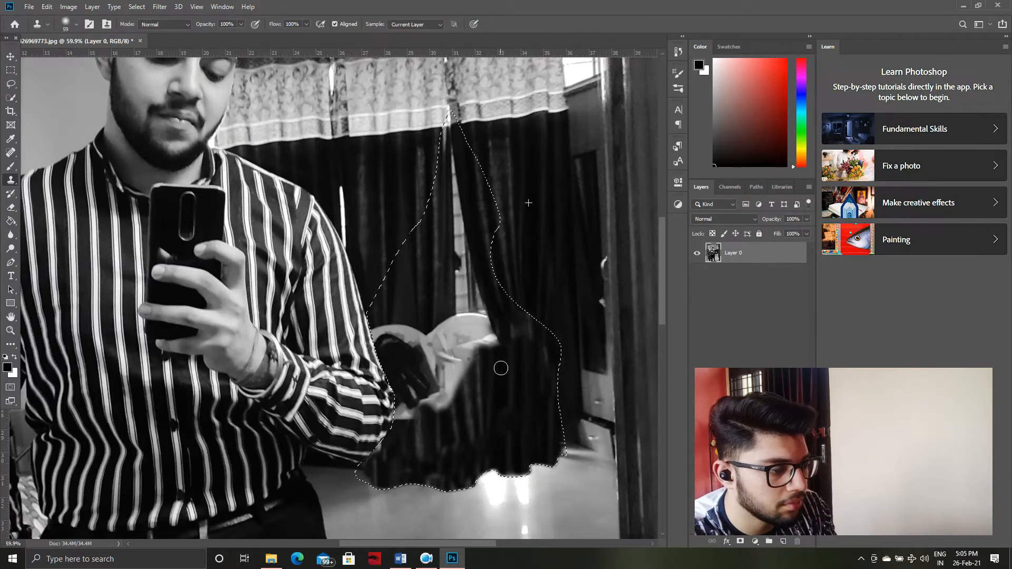
mouse_move(466, 317)
left_mouse_down()
mouse_move(456, 351)
mouse_move(503, 273)
mouse_move(480, 326)
left_mouse_up()
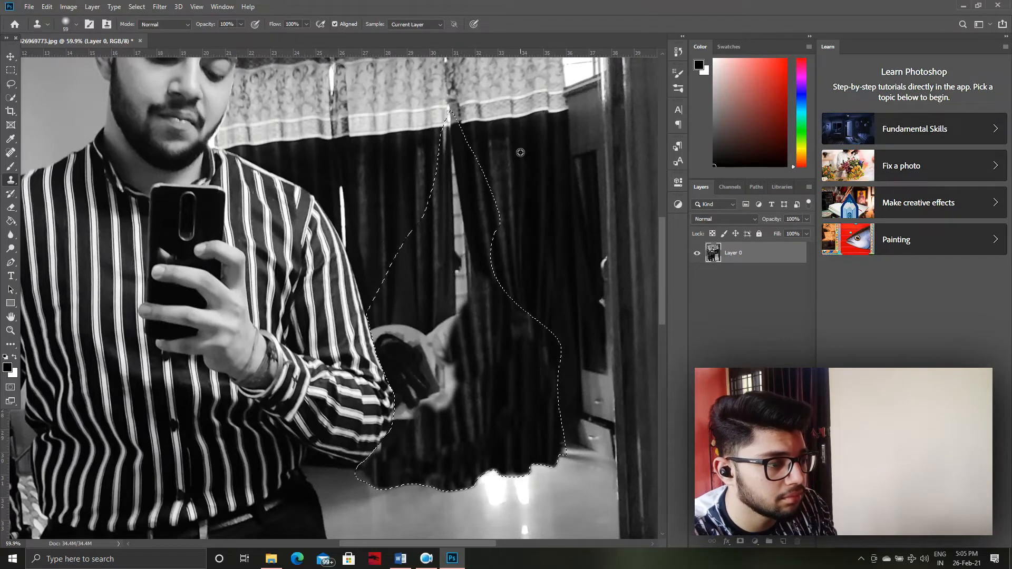
mouse_move(470, 186)
left_mouse_down()
mouse_move(456, 241)
mouse_move(490, 194)
mouse_move(483, 245)
mouse_move(476, 199)
mouse_move(474, 224)
mouse_move(463, 188)
mouse_move(452, 233)
mouse_move(458, 178)
mouse_move(445, 245)
mouse_move(468, 432)
mouse_move(441, 337)
left_mouse_up()
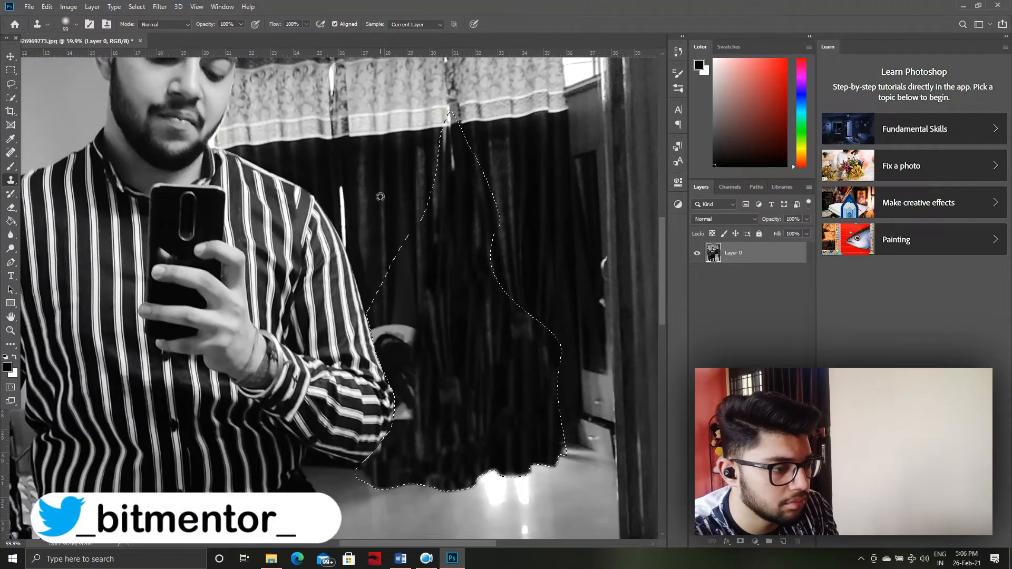
- Clone curtain texture over the remaining chair and dark bag beside the sleeve, down to the selection's lower edge
left_click(419, 197, "alt")
mouse_move(426, 287)
left_mouse_down()
mouse_move(400, 363)
mouse_move(404, 414)
left_mouse_up()
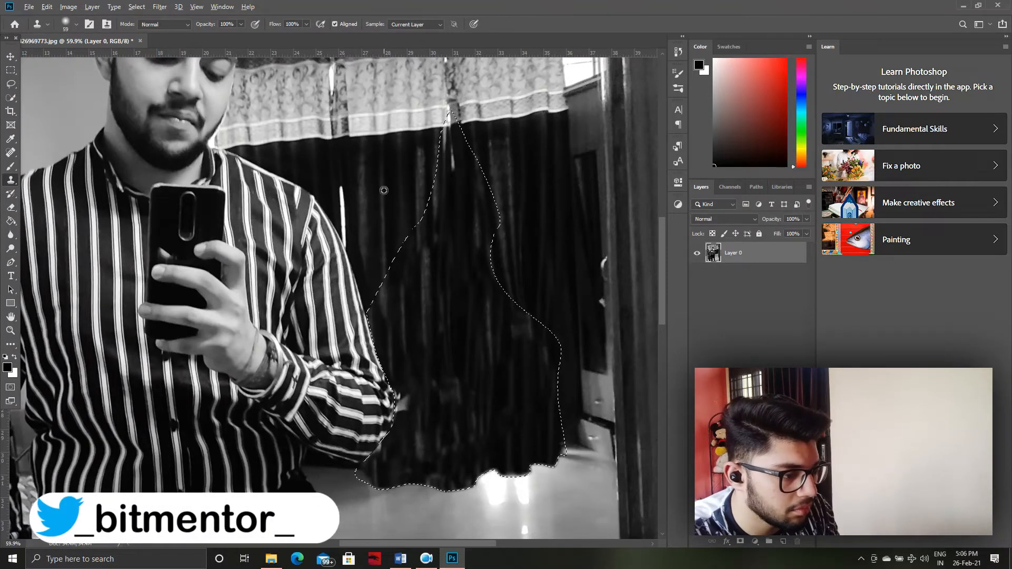
left_click(513, 182, "alt")
left_click_drag(382, 454, 368, 467)
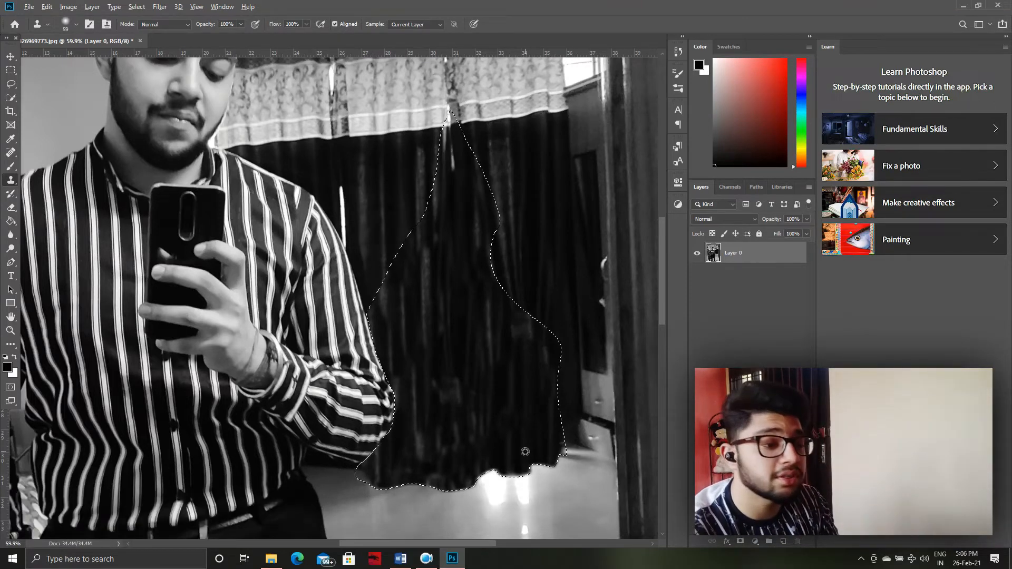
scroll(510, 356, "up", 1)
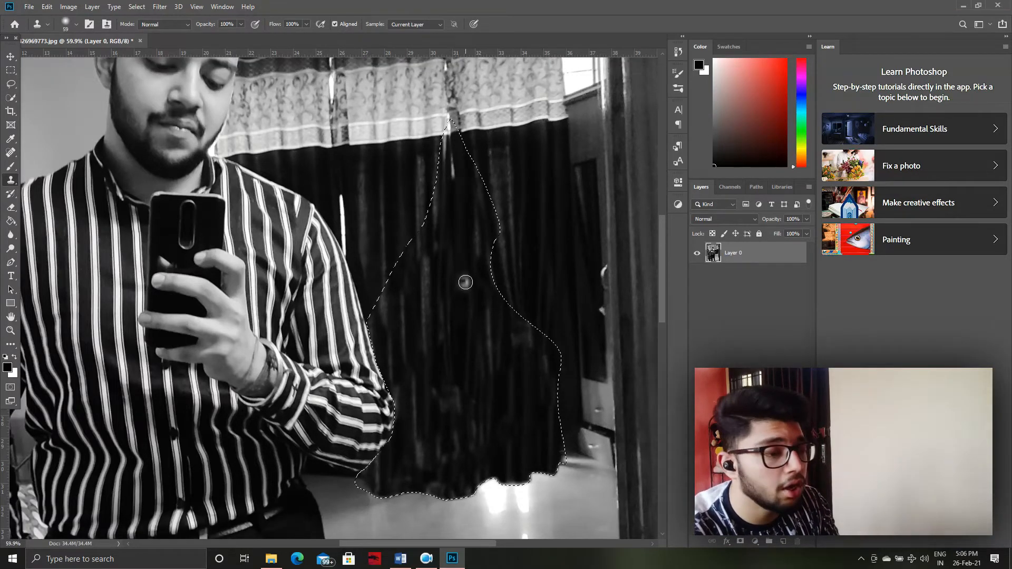
scroll(454, 273, "down", 3)
scroll(454, 273, "down", 5)
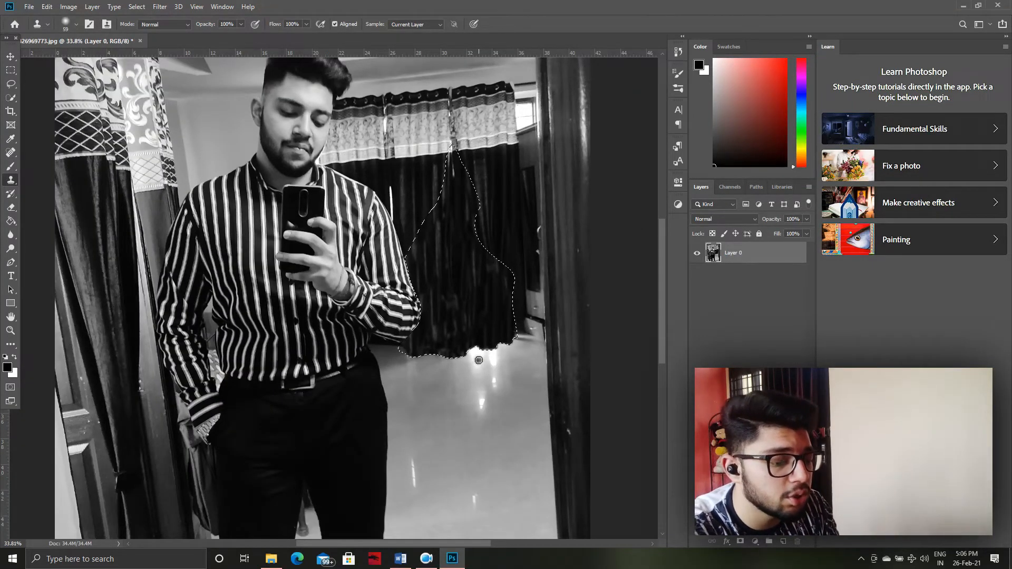
scroll(478, 360, "up", 5)
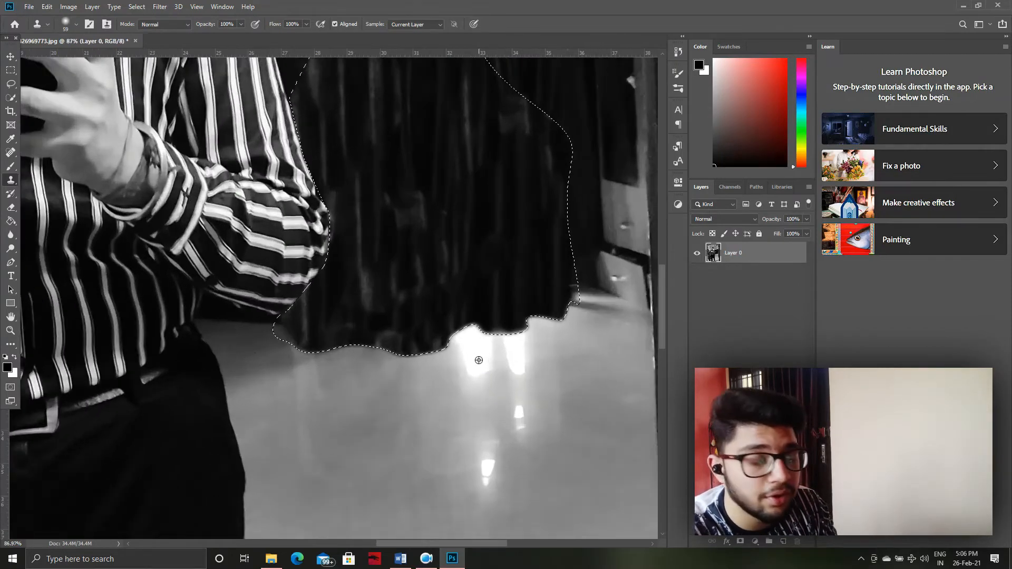
- Deselect the selection around the cloned curtain area
scroll(478, 360, "up", 3)
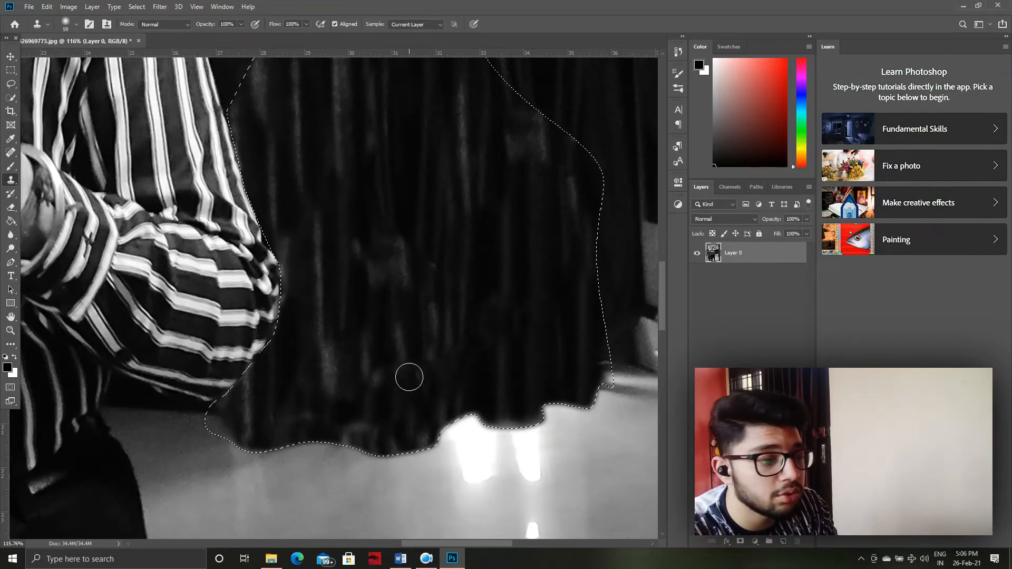
key("ctrl+d")
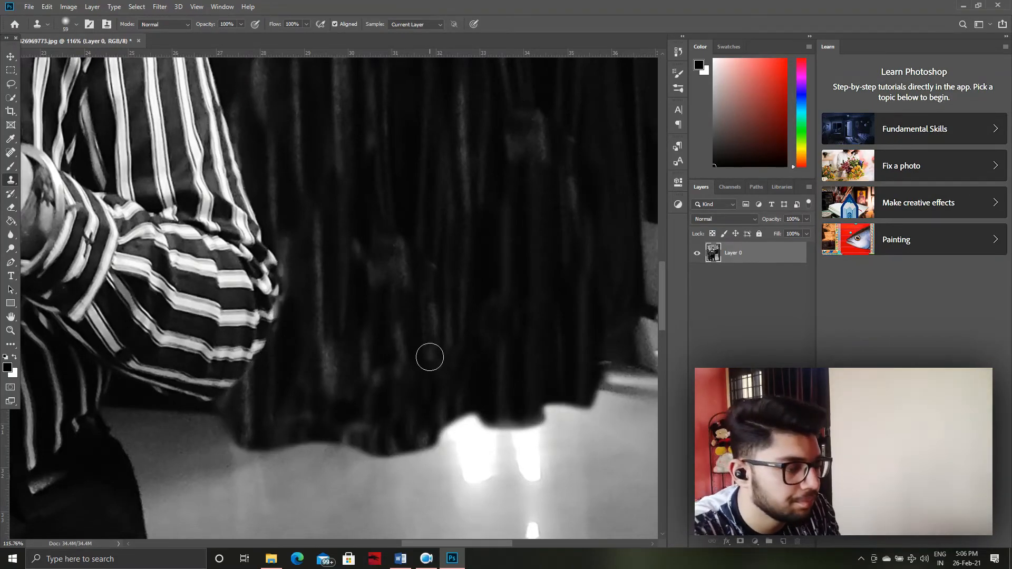
- Clone dark curtain texture along the uneven hem with the Clone Stamp tool, extending it over the floor into a smoother lower edge
scroll(429, 357, "down", 5)
scroll(443, 345, "up", 3)
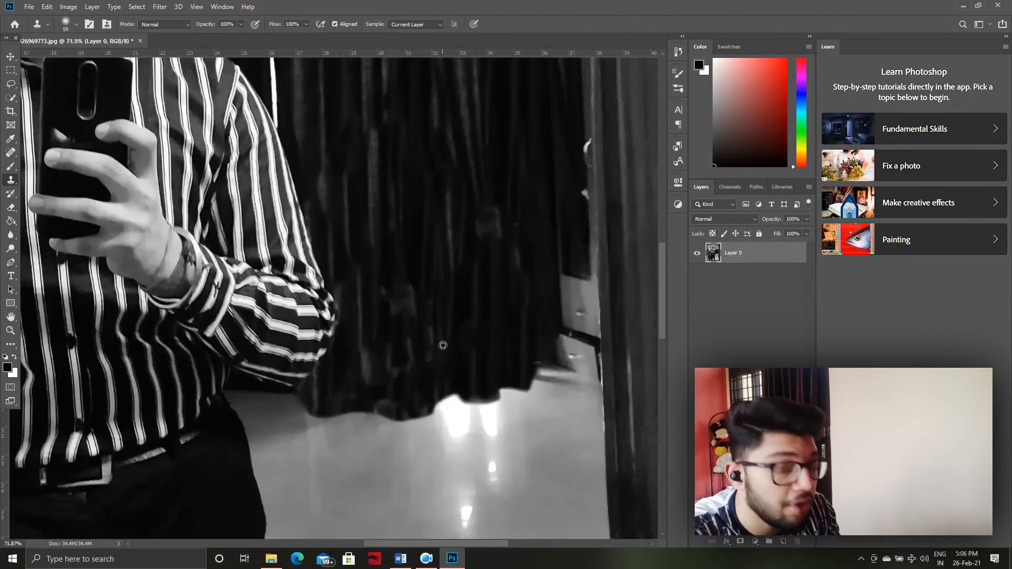
scroll(443, 345, "up", 1)
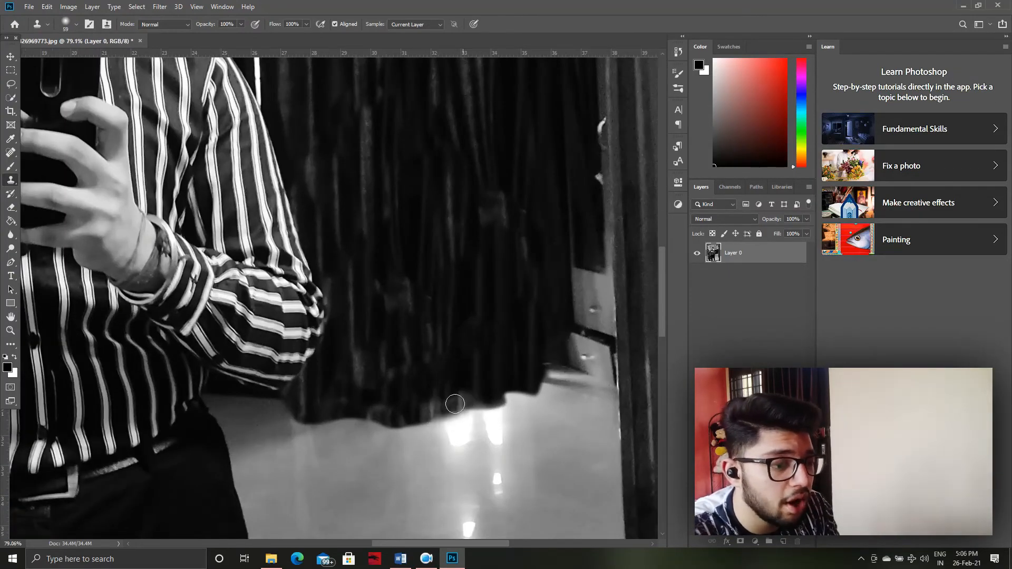
mouse_move(531, 380)
left_mouse_down()
mouse_move(500, 406)
mouse_move(406, 423)
mouse_move(342, 411)
mouse_move(322, 422)
mouse_move(211, 397)
mouse_move(539, 392)
left_mouse_up()
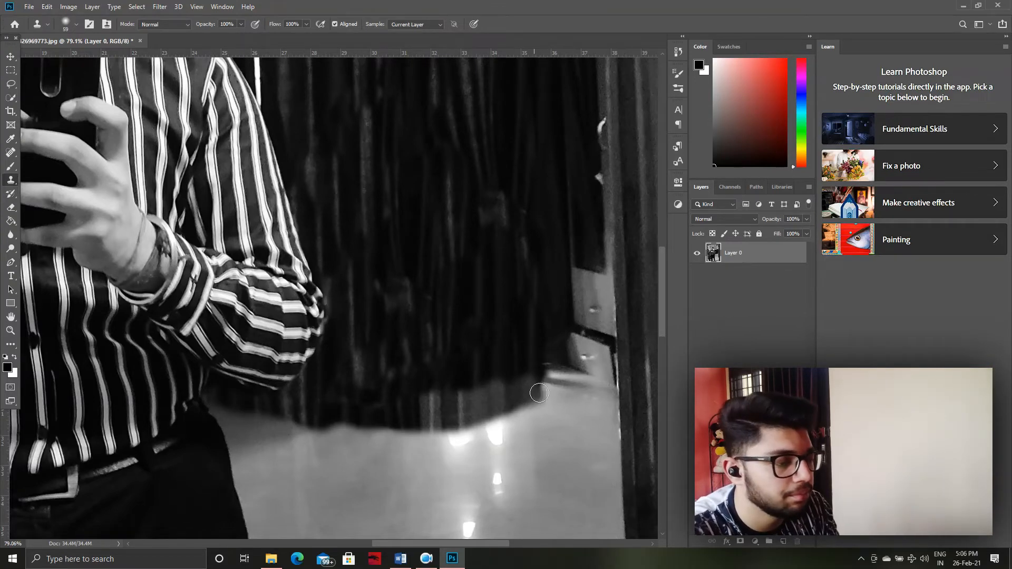
scroll(438, 295, "up", 4)
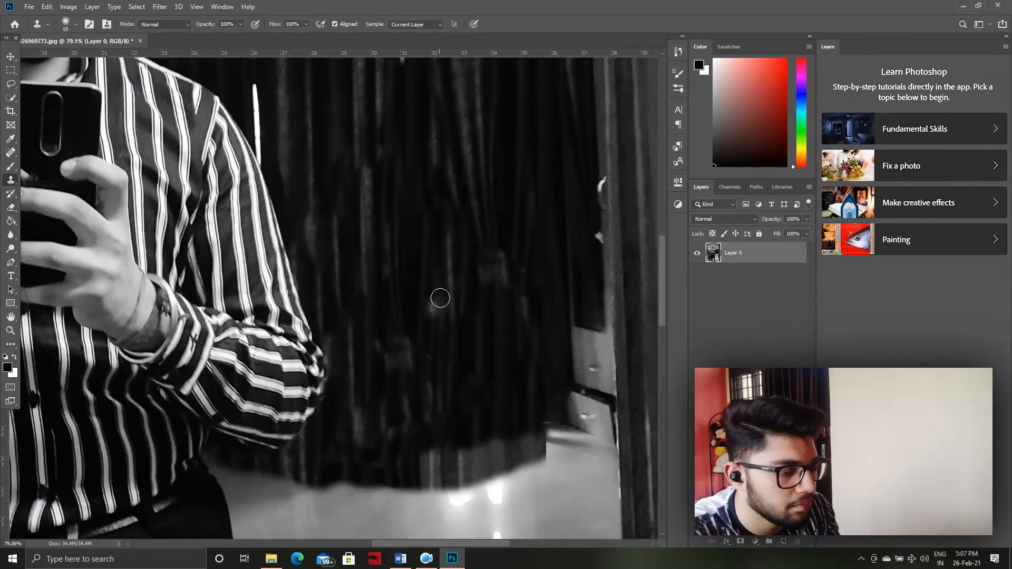
mouse_move(559, 476)
left_mouse_down()
mouse_move(530, 504)
mouse_move(553, 471)
mouse_move(494, 499)
mouse_move(545, 491)
mouse_move(461, 510)
mouse_move(528, 479)
mouse_move(437, 508)
mouse_move(507, 478)
left_mouse_up()
scroll(452, 369, "up", 4)
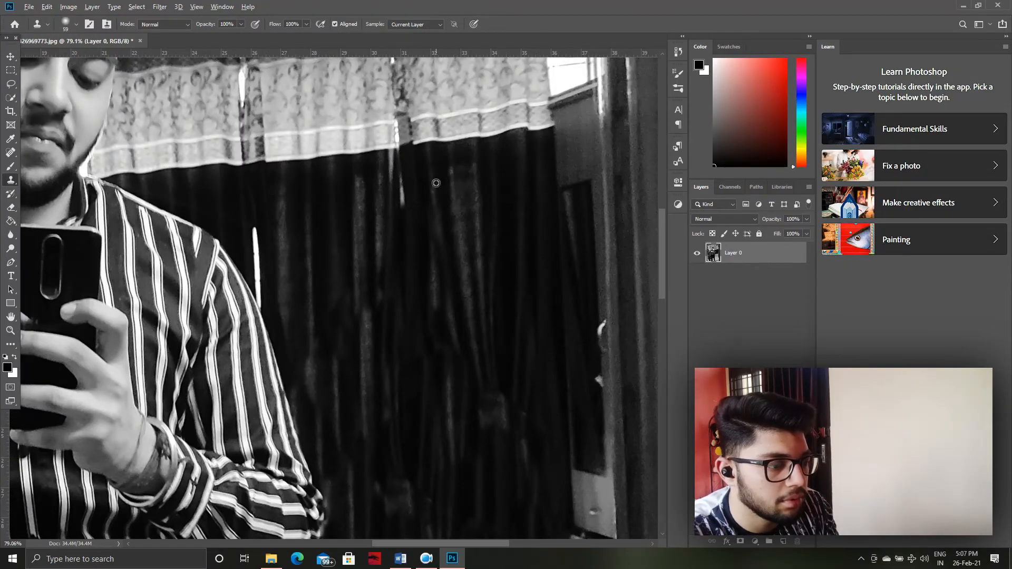
scroll(436, 264, "down", 2)
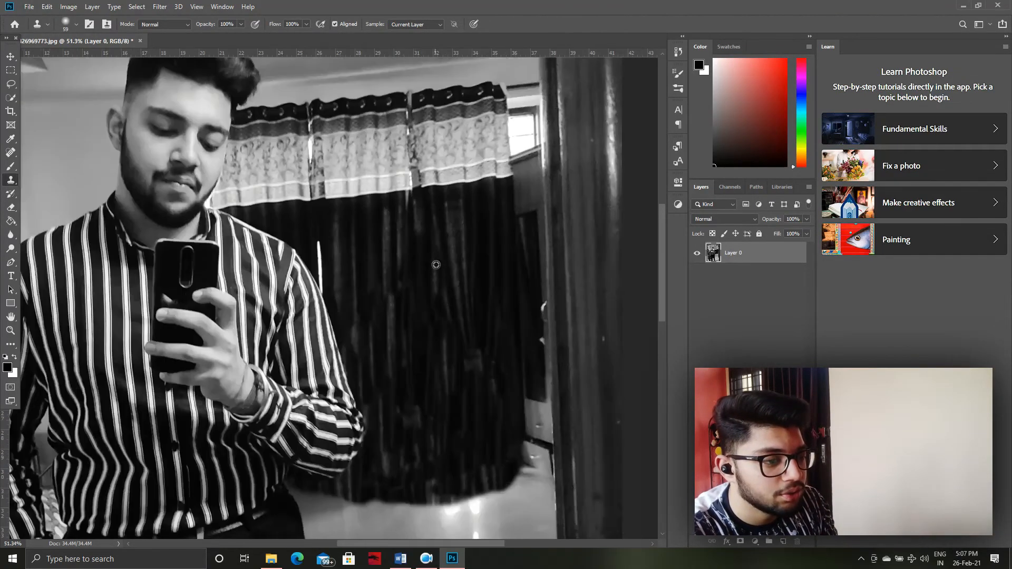
scroll(439, 300, "down", 2)
scroll(441, 323, "down", 3)
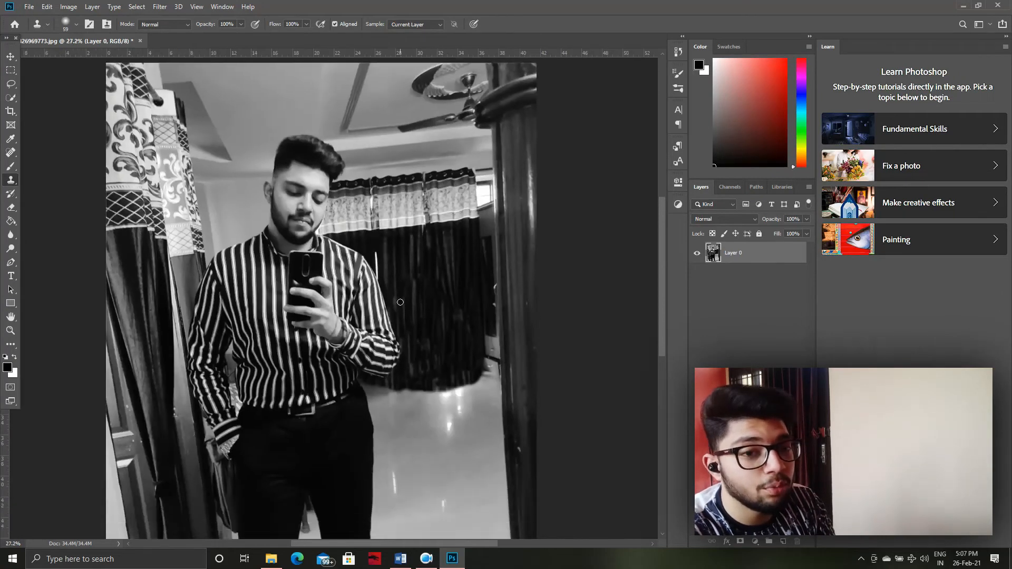